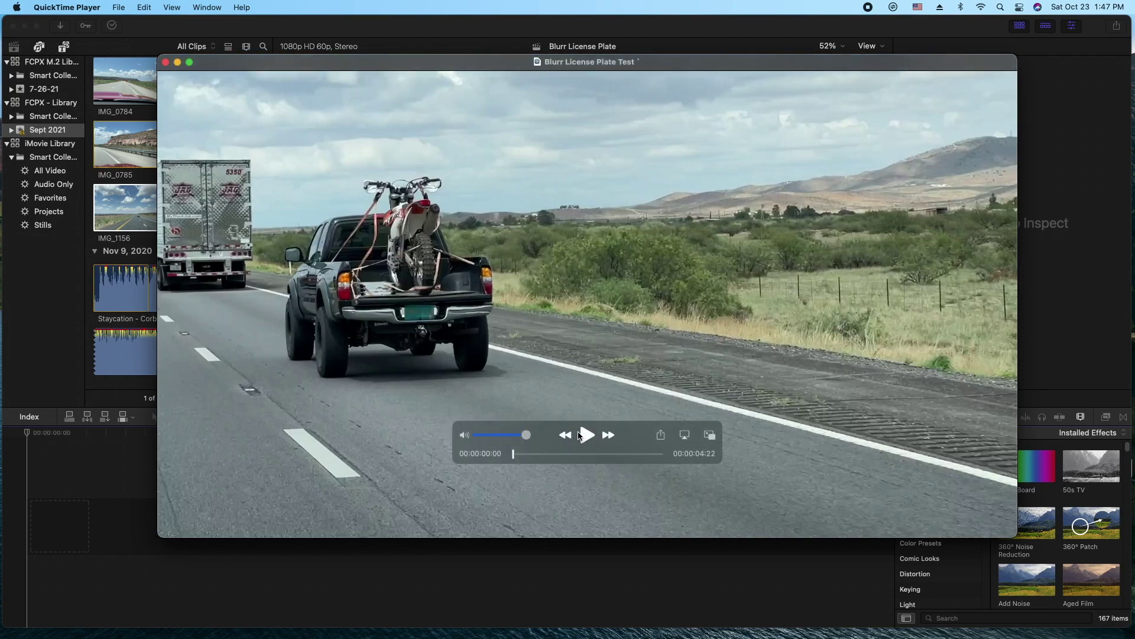
Lower the QuickTime volume, replay the sample clip from near its start, then close it
{"action": "left_click_drag", "start_coordinate": [578, 436], "coordinate": [438, 432]}
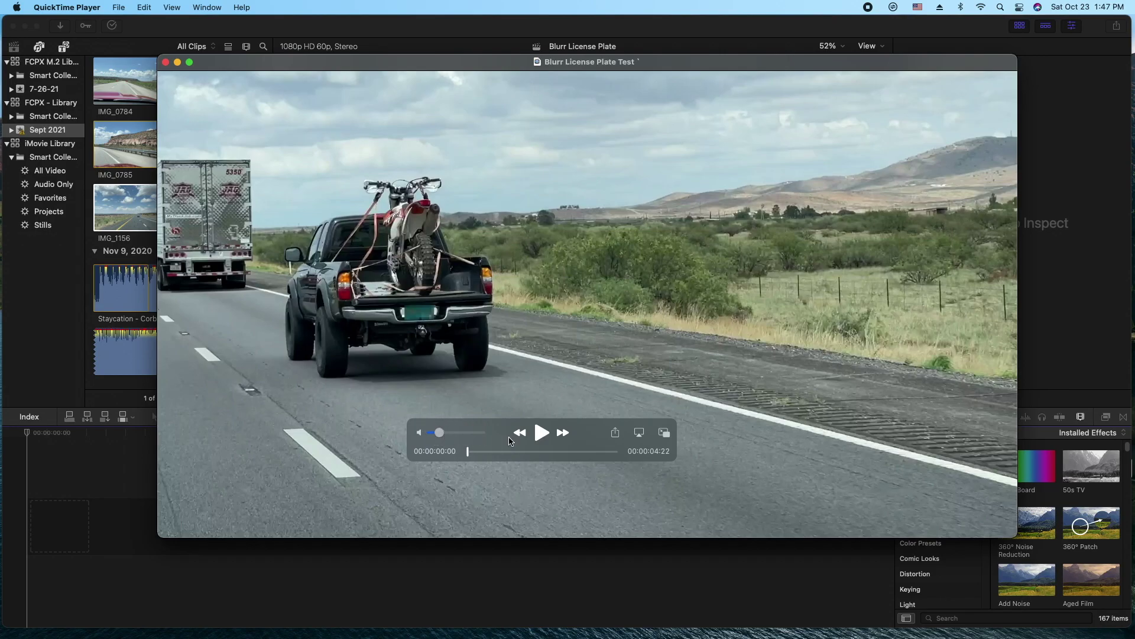
{"action": "left_click", "coordinate": [541, 433]}
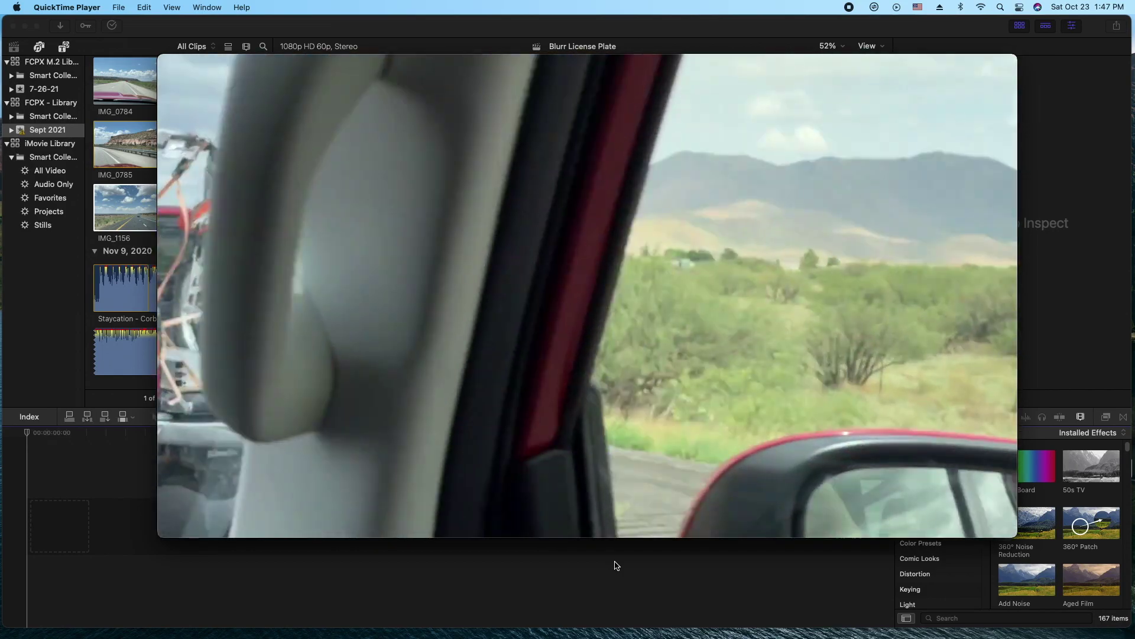
{"action": "left_click_drag", "start_coordinate": [607, 450], "coordinate": [541, 456]}
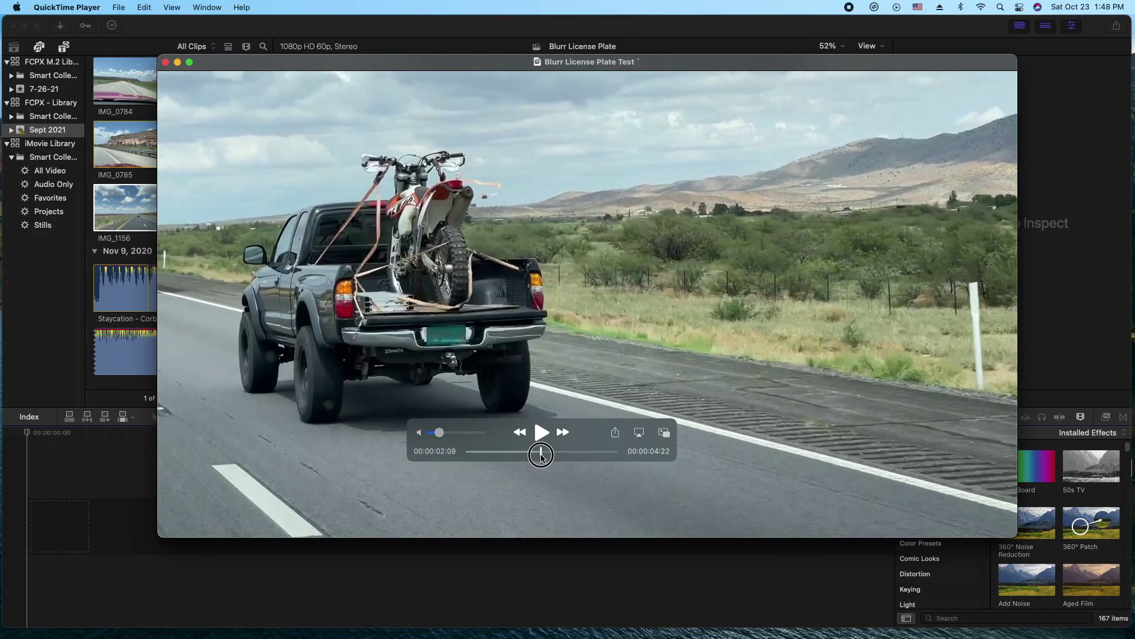
{"action": "left_click", "coordinate": [166, 62]}
Confirm Final Cut Pro is version 10.6 in About Final Cut Pro, then select clip IMG_1156
{"action": "left_click", "coordinate": [58, 7]}
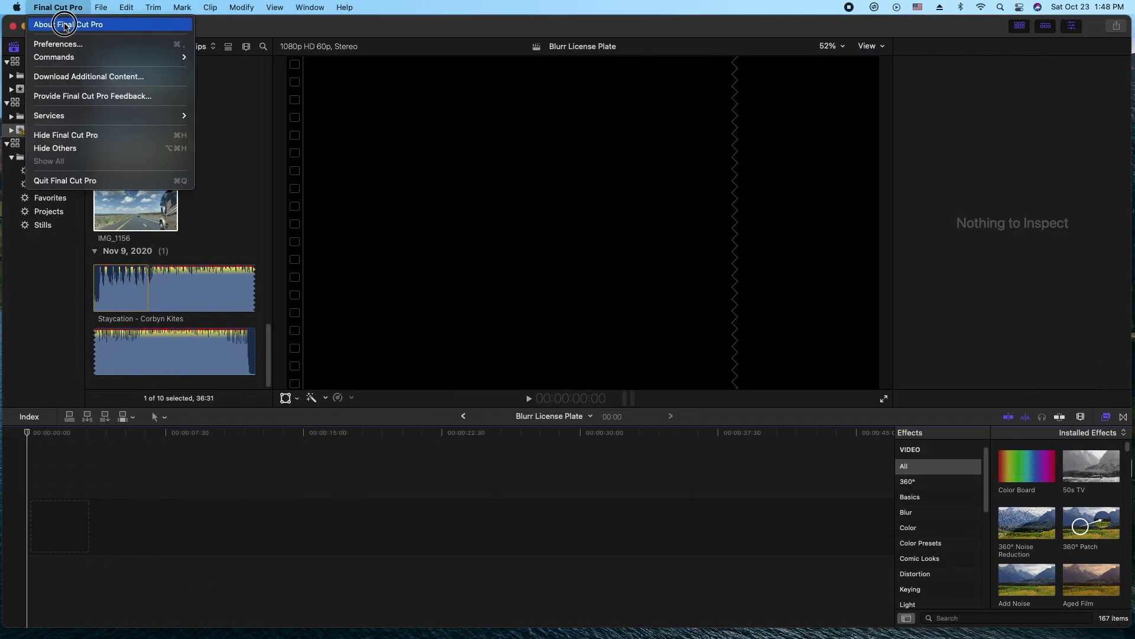
{"action": "left_click", "coordinate": [65, 25]}
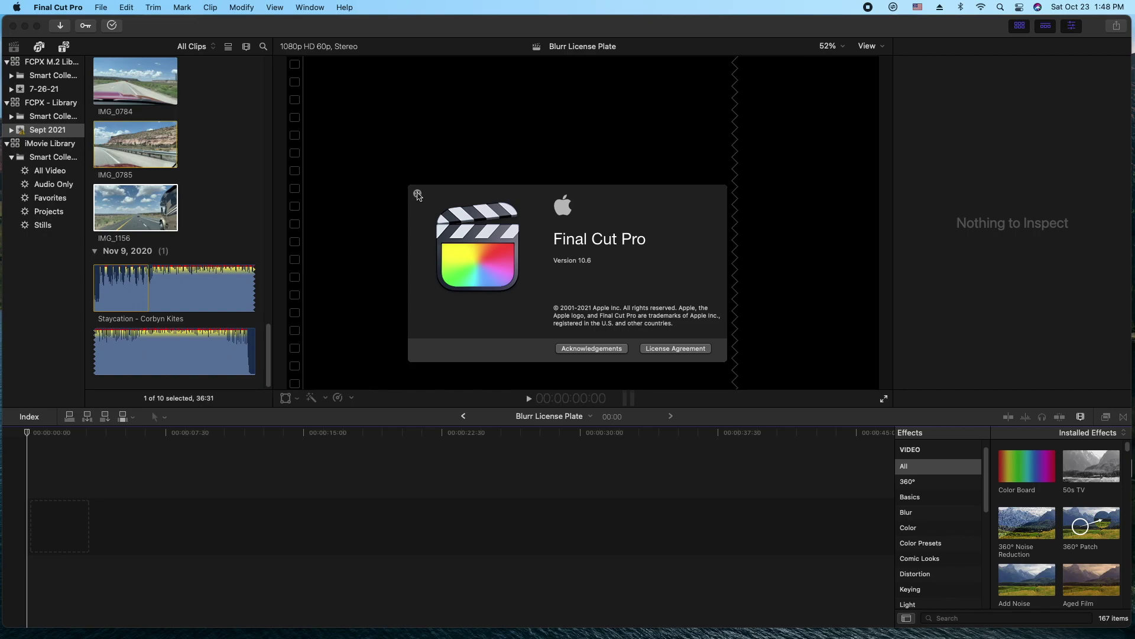
{"action": "left_click", "coordinate": [417, 194]}
Add IMG_1156 to the empty timeline, split it at 13:01 and delete the first part
{"action": "left_click", "coordinate": [145, 207]}
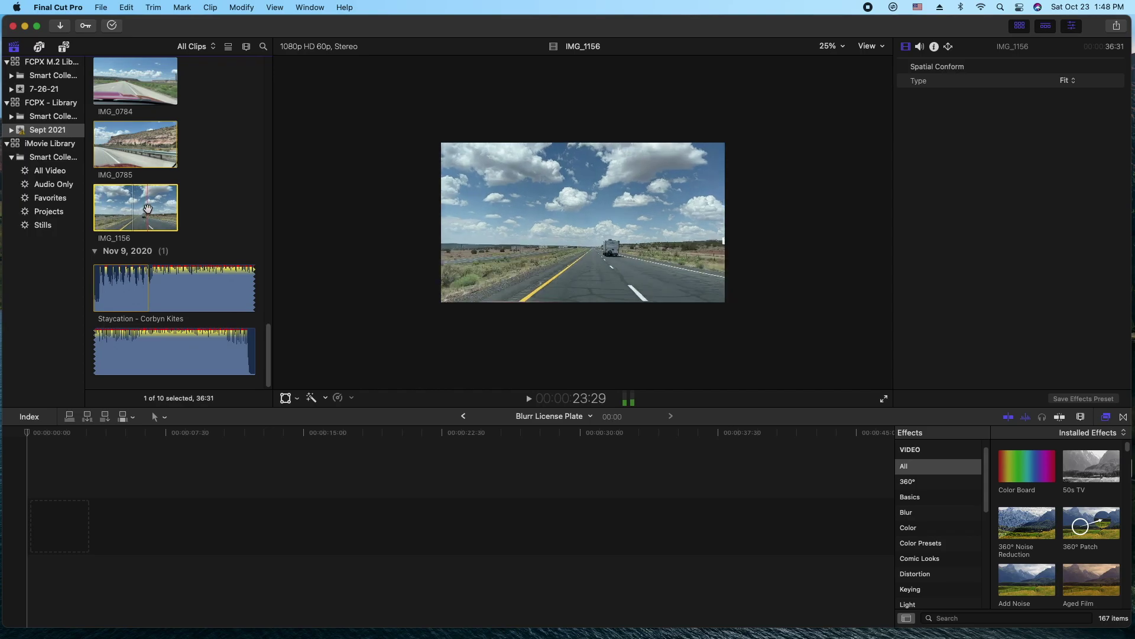
{"action": "left_click_drag", "start_coordinate": [146, 207], "coordinate": [30, 543]}
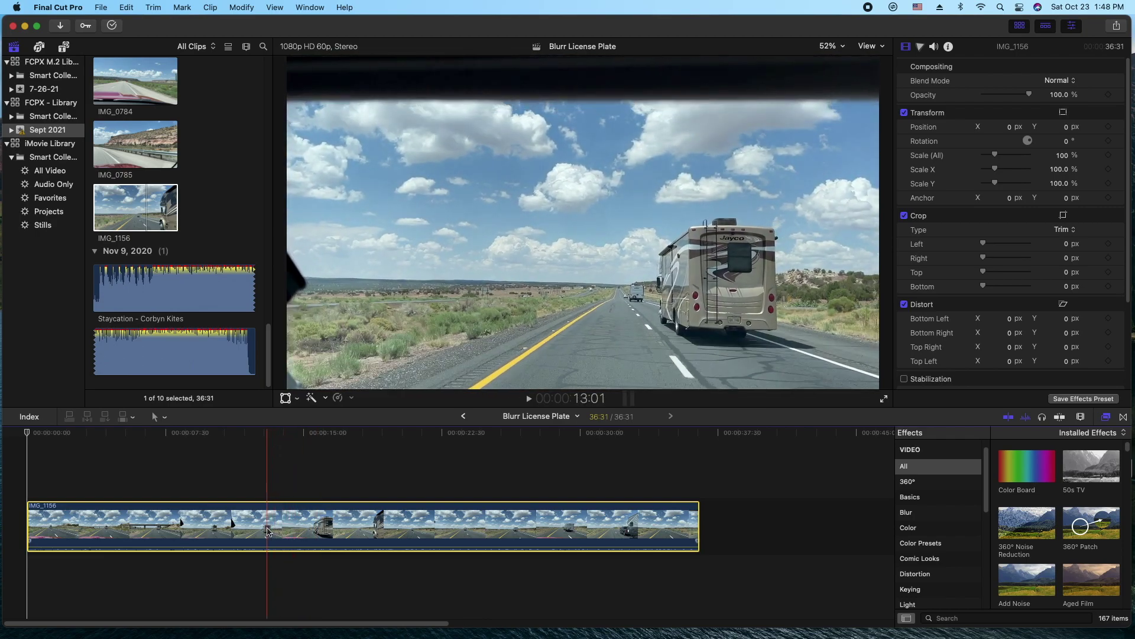
{"action": "key", "text": "super+b"}
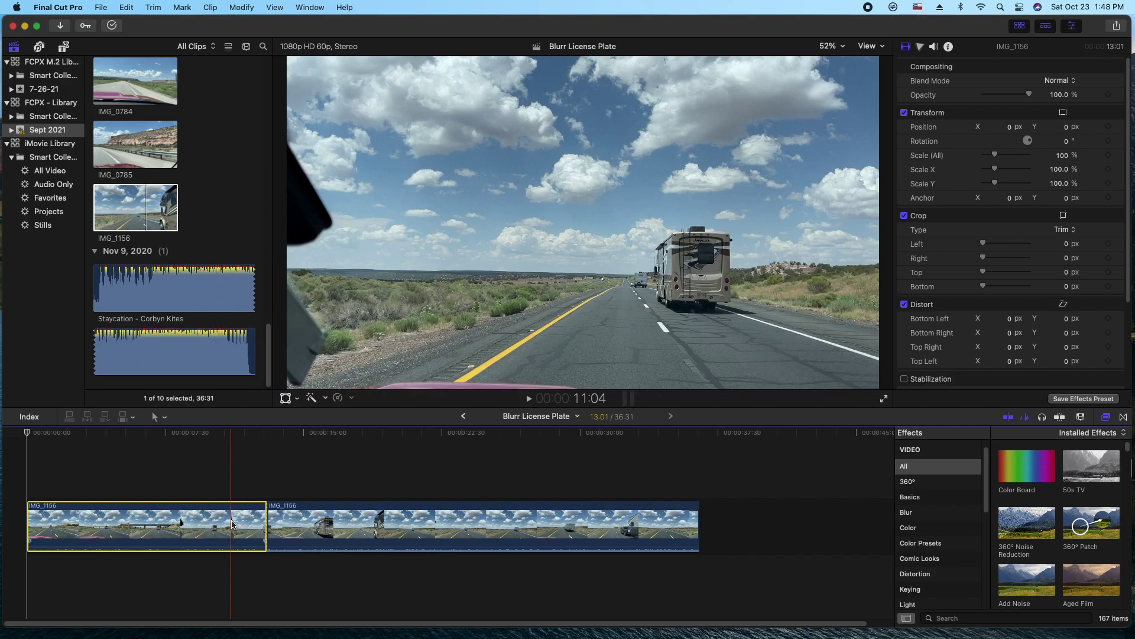
{"action": "key", "text": "Delete"}
Change how clips appear in the timeline and park the playhead at 2:30 near the clip end
{"action": "left_click", "coordinate": [1081, 416]}
{"action": "left_click", "coordinate": [1028, 478]}
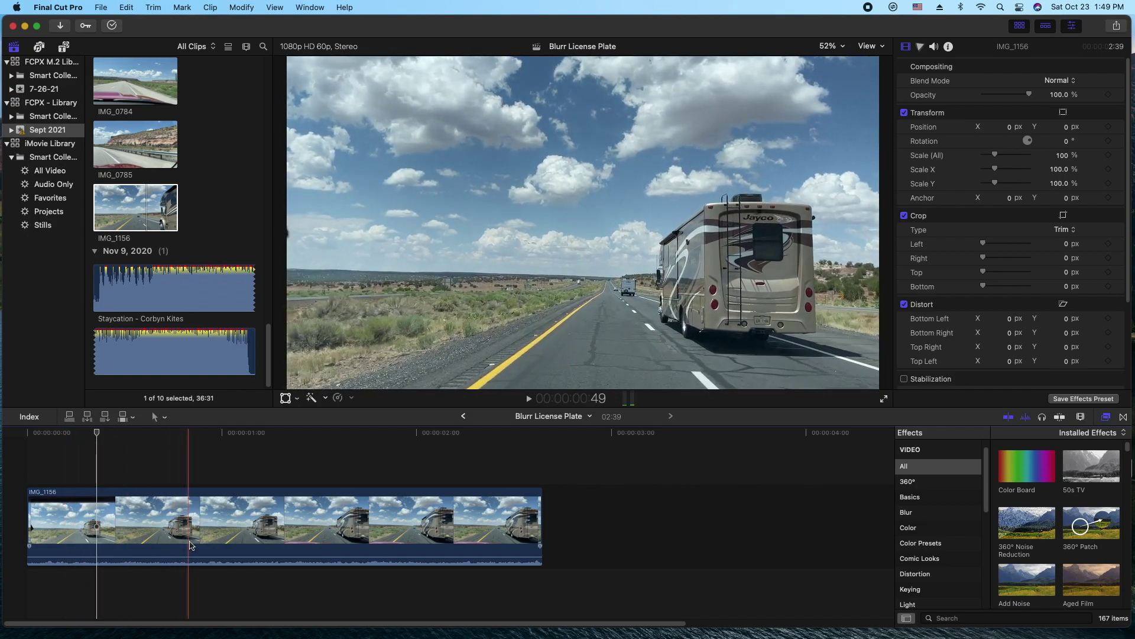
{"action": "left_click", "coordinate": [290, 556]}
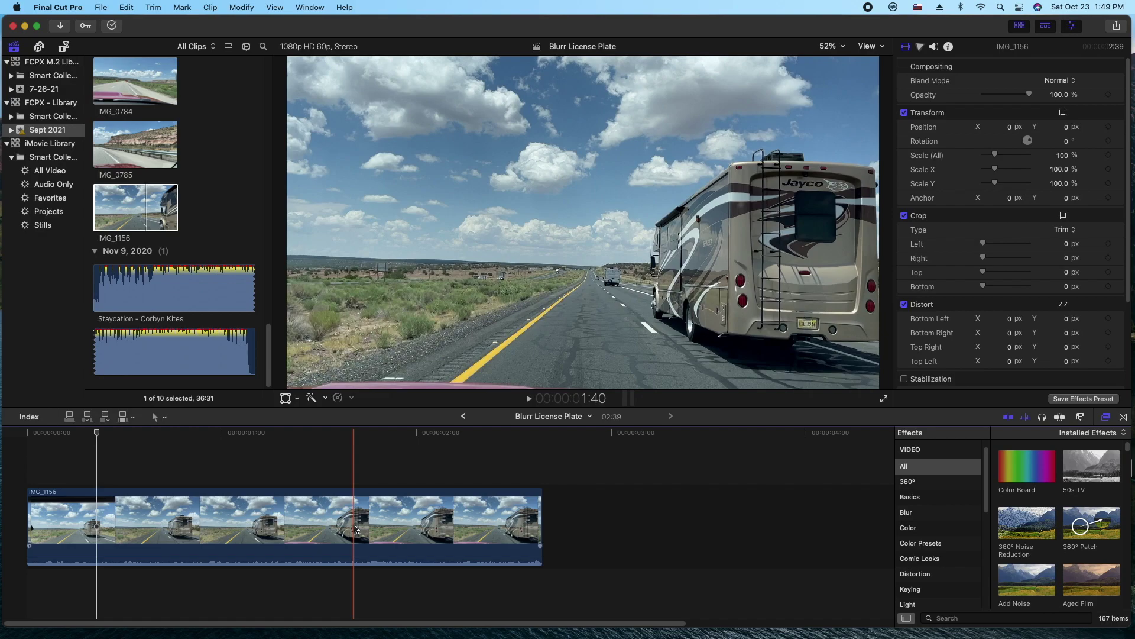
{"action": "left_click", "coordinate": [515, 523]}
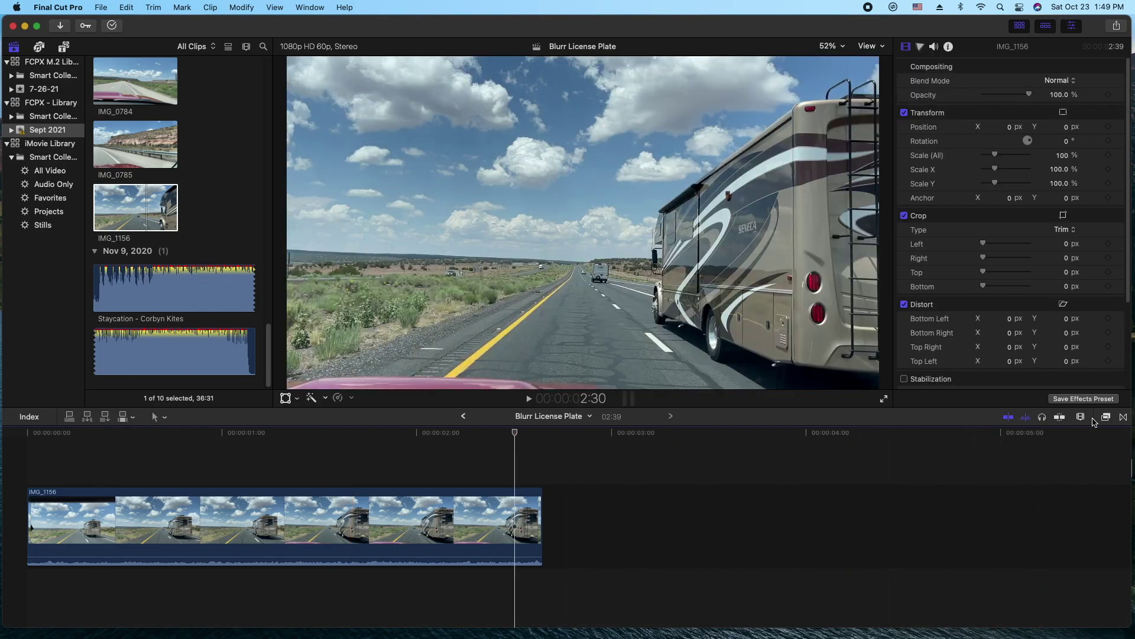
{"action": "left_click", "coordinate": [1107, 418]}
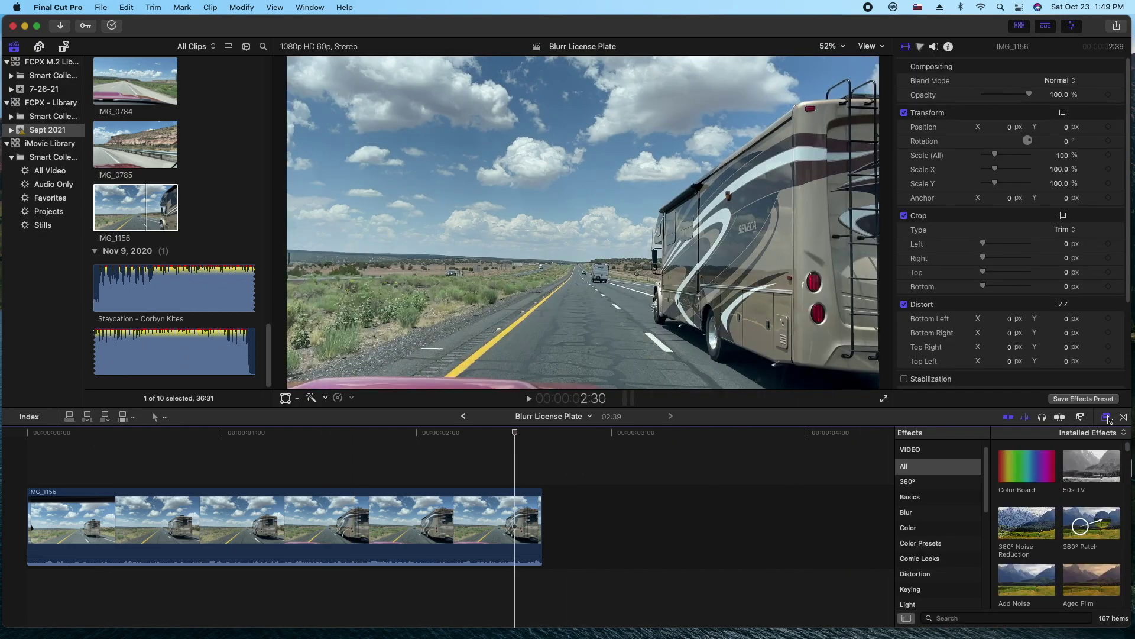
Search the effects for 'pixel' and move the playhead back to about 1:49 to preview Pixellate
{"action": "left_click", "coordinate": [1017, 617]}
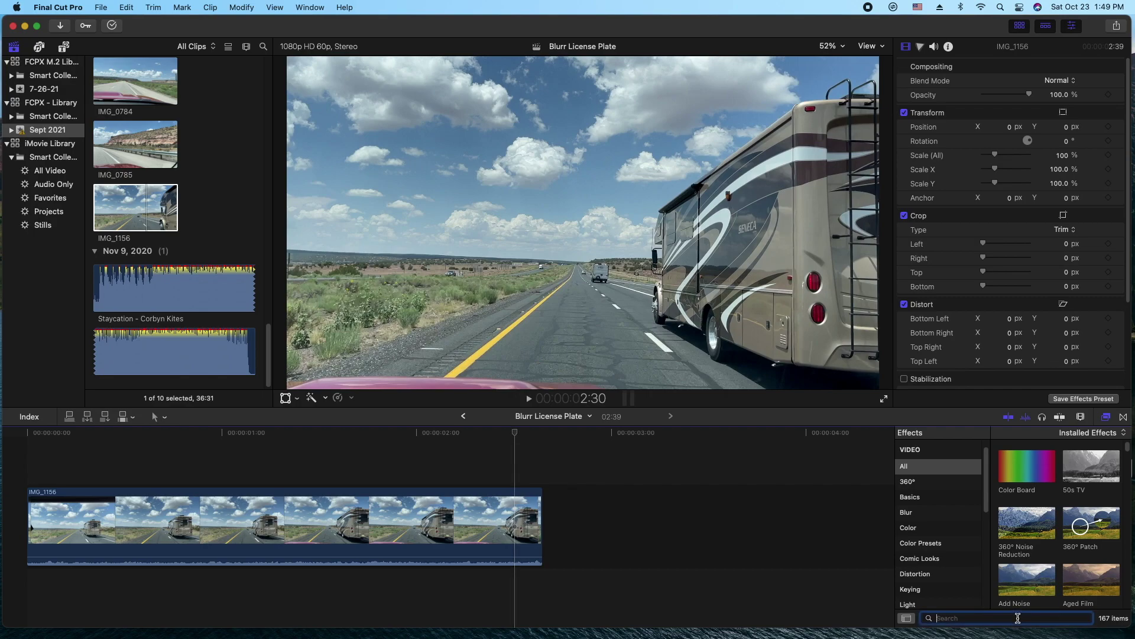
{"action": "type", "text": "pixel"}
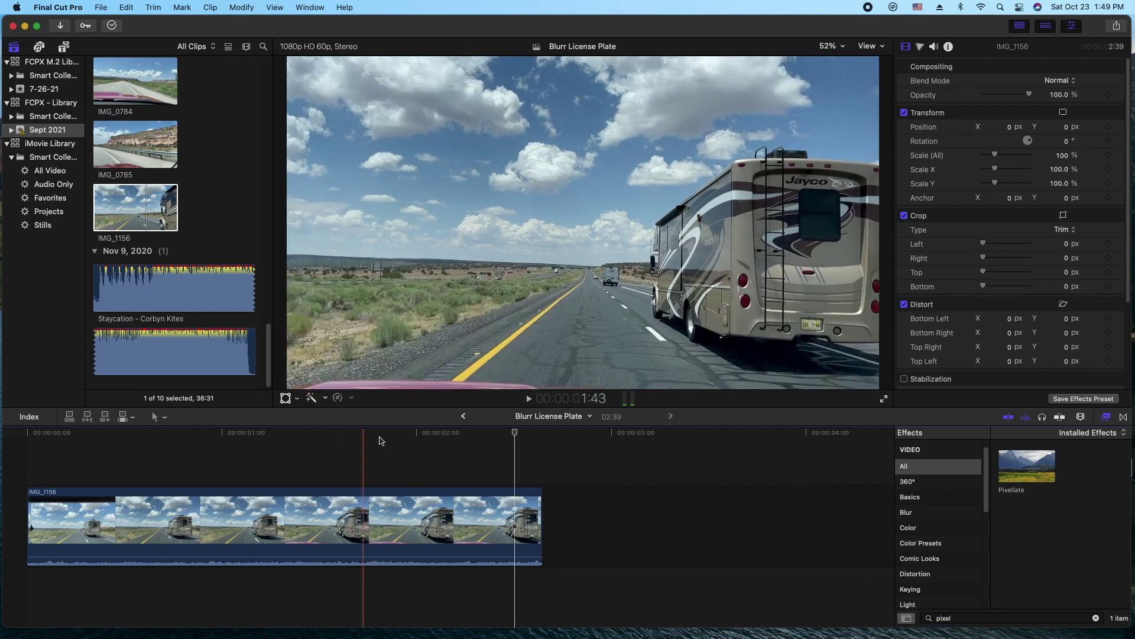
{"action": "left_click_drag", "start_coordinate": [514, 433], "coordinate": [287, 451]}
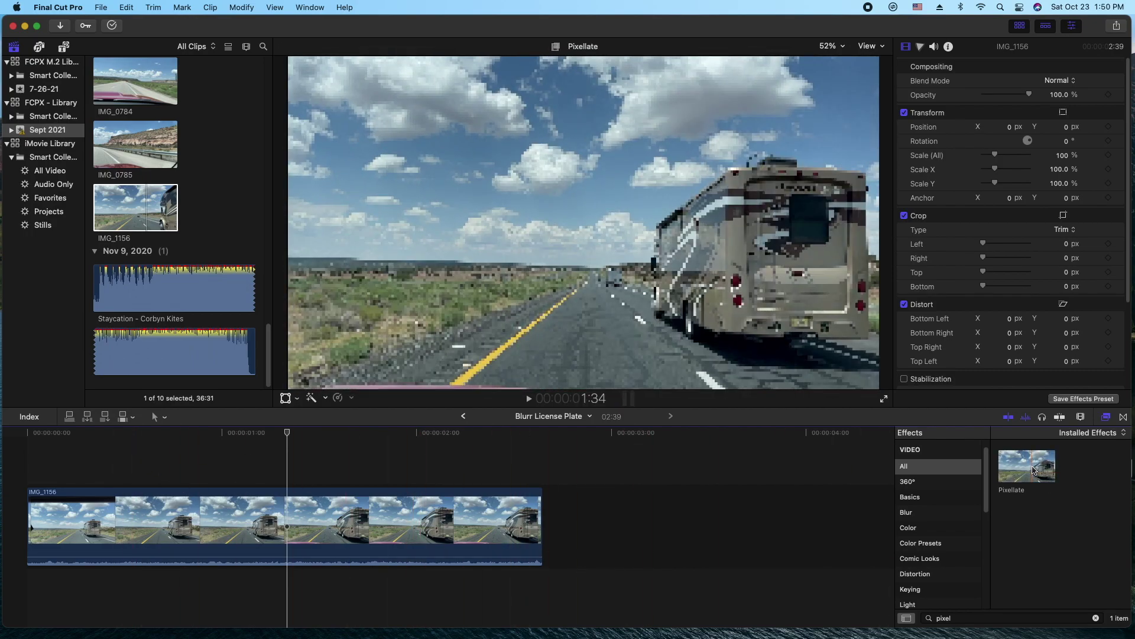
Apply Pixellate to IMG_1156 as a shape mask and shrink it to a small patch on the RV
{"action": "left_click_drag", "start_coordinate": [1029, 467], "coordinate": [837, 357]}
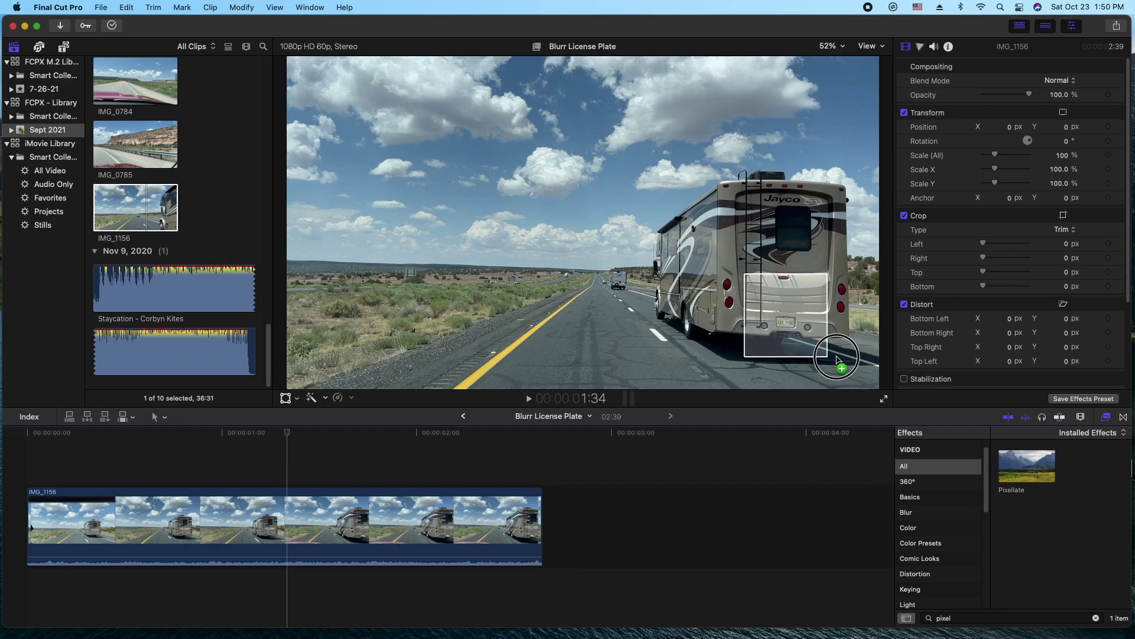
{"action": "left_click_drag", "start_coordinate": [837, 358], "coordinate": [835, 358]}
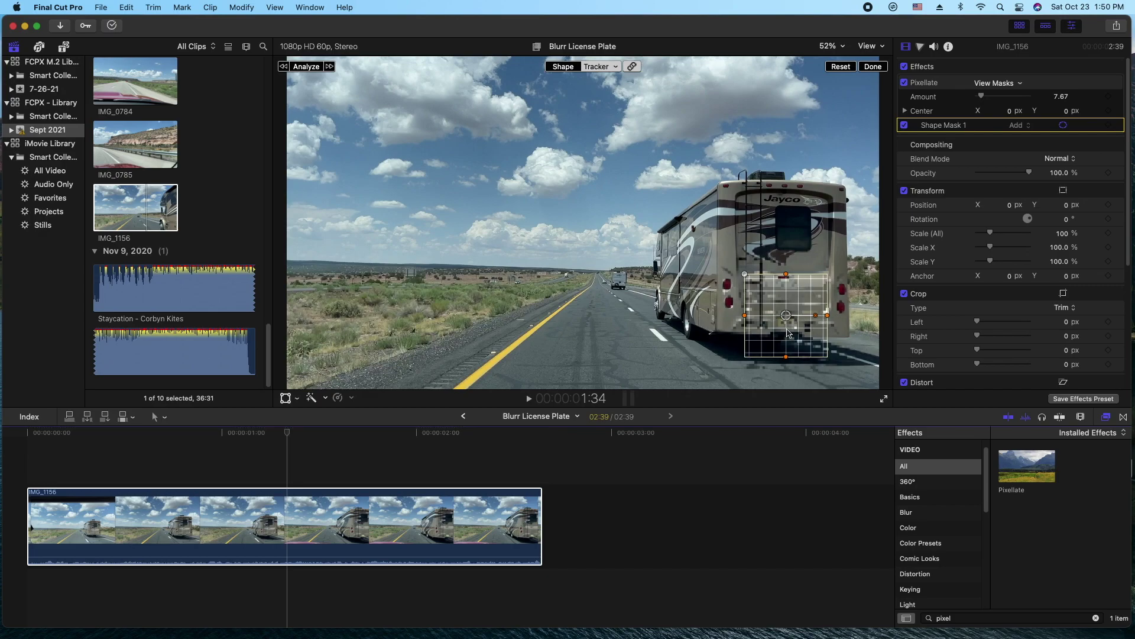
{"action": "left_click_drag", "start_coordinate": [828, 275], "coordinate": [789, 318]}
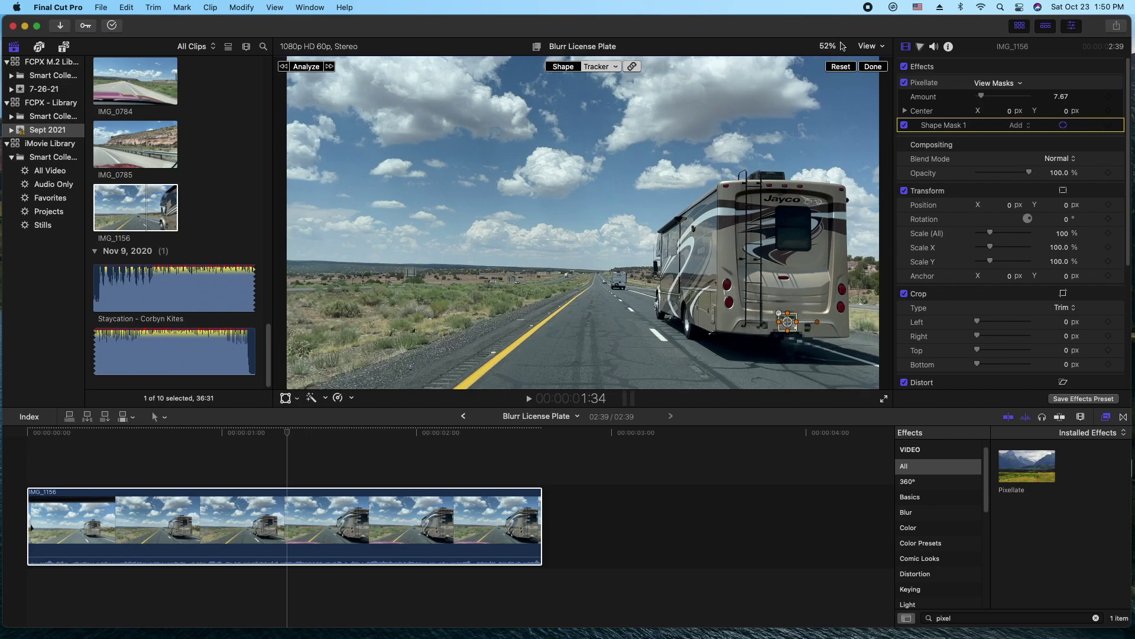
{"action": "left_click", "coordinate": [837, 46]}
View the footage at 100%, pan to the RV, and drag the Pixellate mask onto the license plate
{"action": "left_click", "coordinate": [850, 142]}
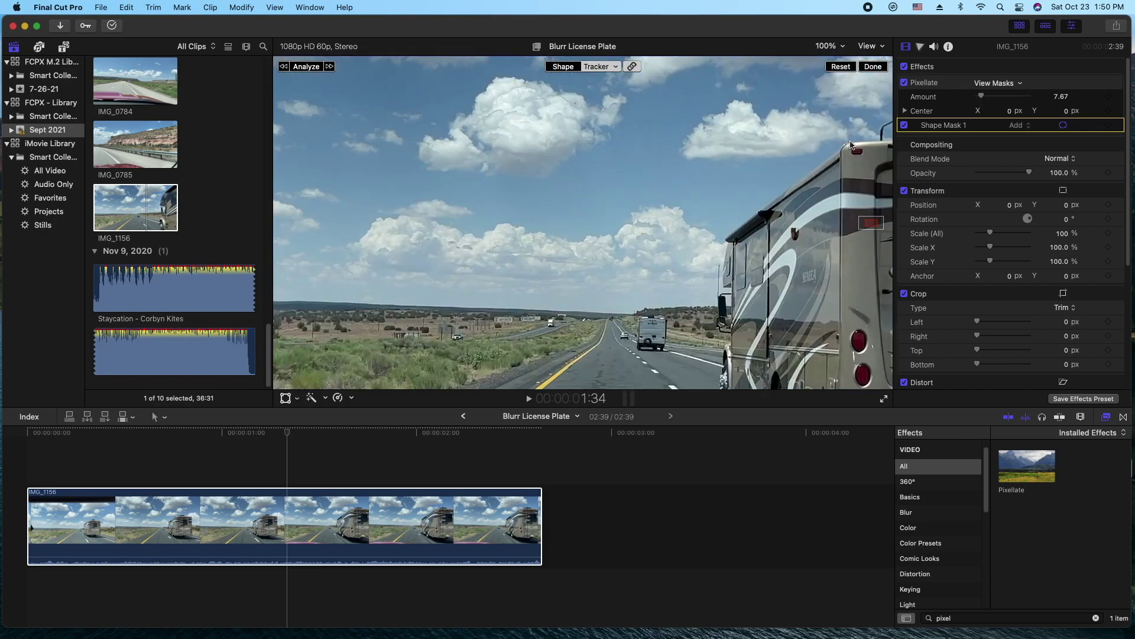
{"action": "scroll", "coordinate": [875, 240], "scroll_direction": "right", "scroll_amount": 10}
{"action": "scroll", "coordinate": [875, 240], "scroll_direction": "down", "scroll_amount": 6}
{"action": "scroll", "coordinate": [877, 243], "scroll_direction": "right", "scroll_amount": 2}
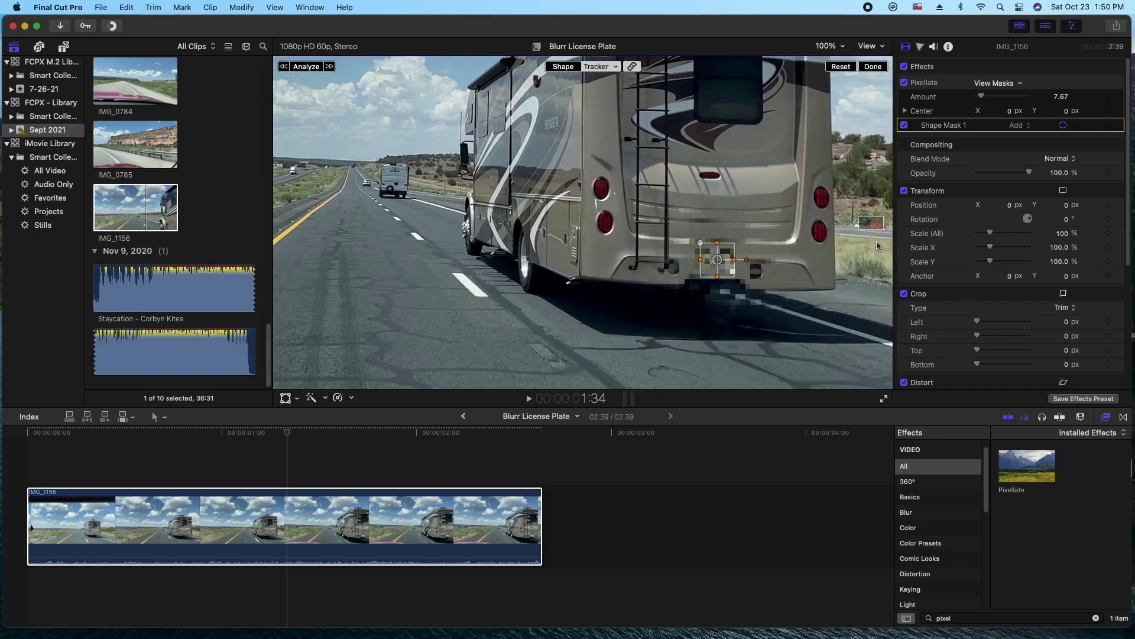
{"action": "mouse_move", "coordinate": [723, 251]}
{"action": "left_mouse_down"}
{"action": "mouse_move", "coordinate": [731, 296]}
{"action": "mouse_move", "coordinate": [719, 261]}
{"action": "left_mouse_up"}
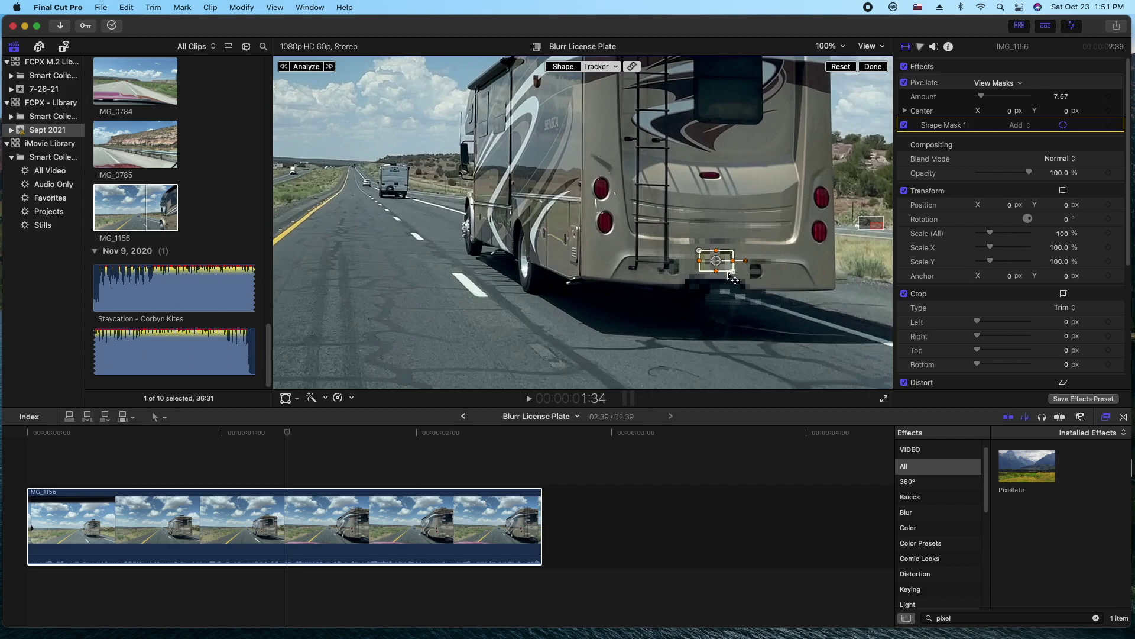
{"action": "left_click", "coordinate": [596, 67]}
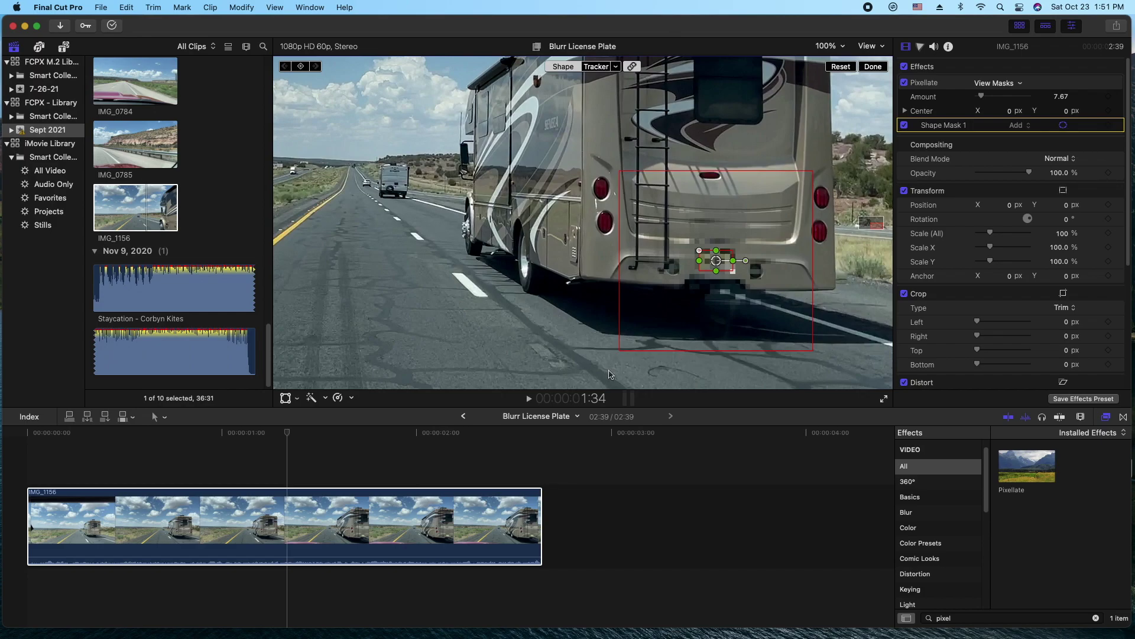
Shrink the red tracking rectangle to fit tightly around the license plate
{"action": "left_click_drag", "start_coordinate": [624, 357], "coordinate": [669, 302]}
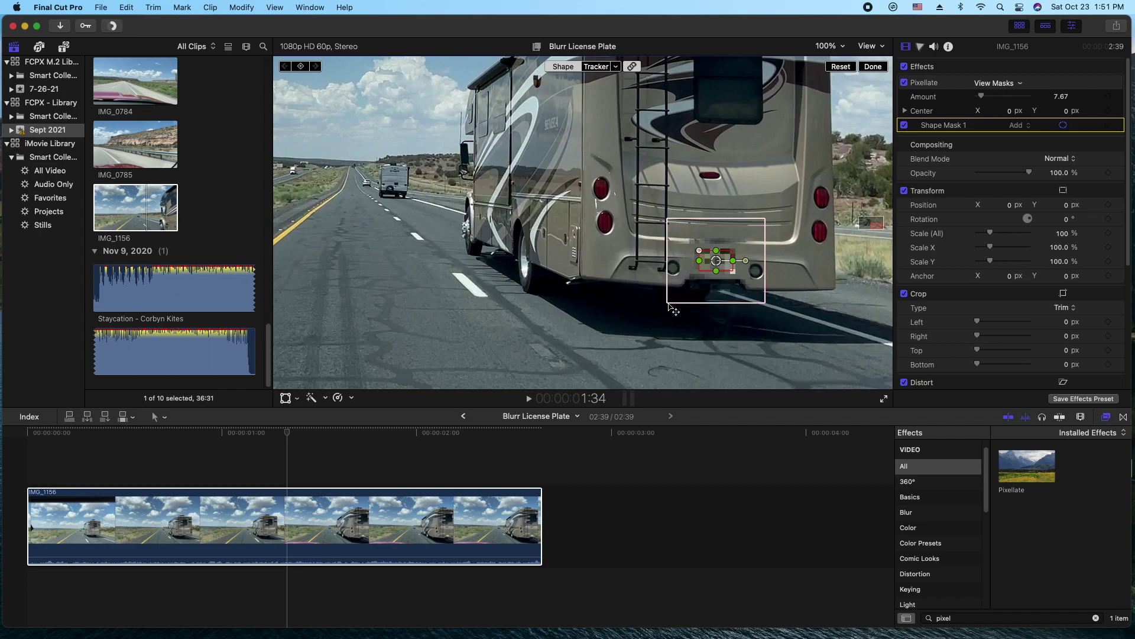
{"action": "left_click", "coordinate": [671, 305]}
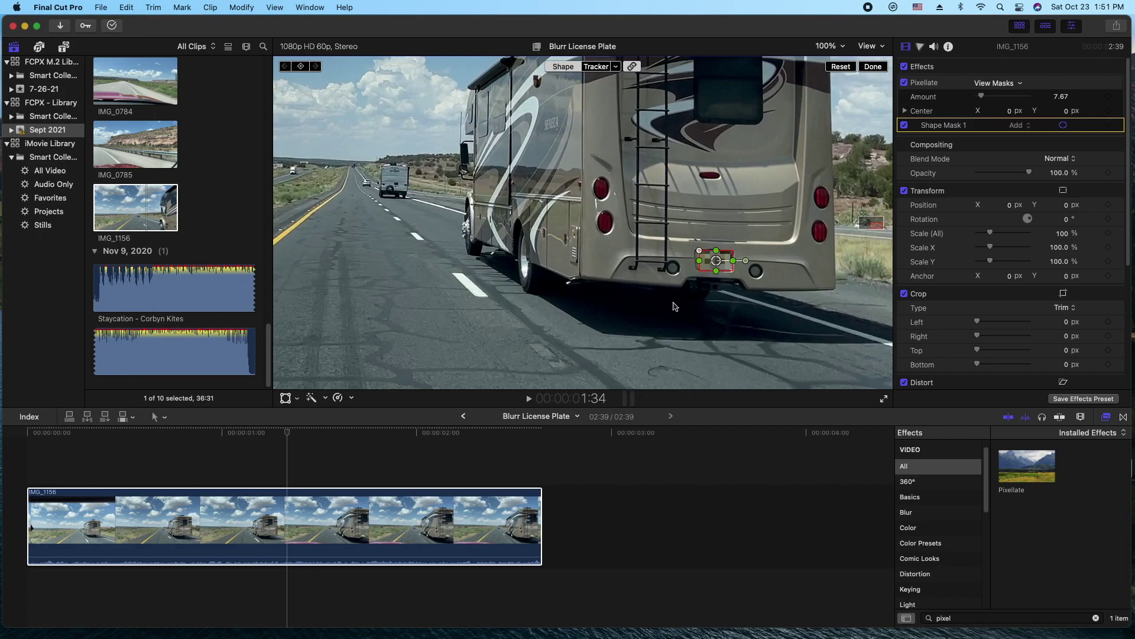
Show the Tracker controls and nudge the mask slightly up and left to center it on the plate
{"action": "left_click", "coordinate": [593, 67]}
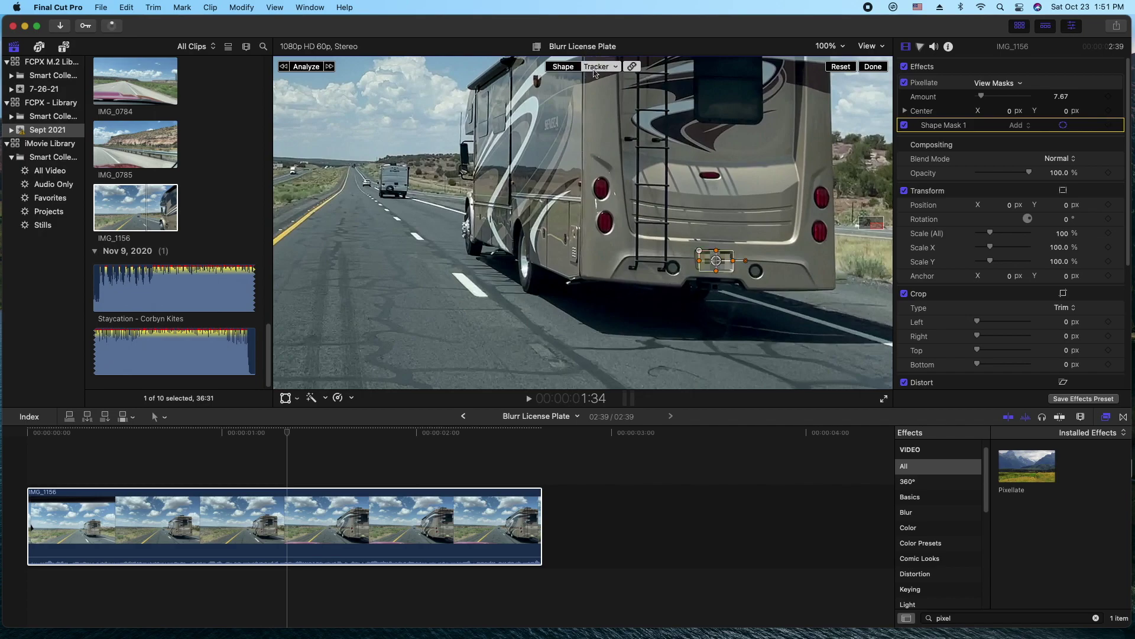
{"action": "left_click_drag", "start_coordinate": [727, 269], "coordinate": [726, 263]}
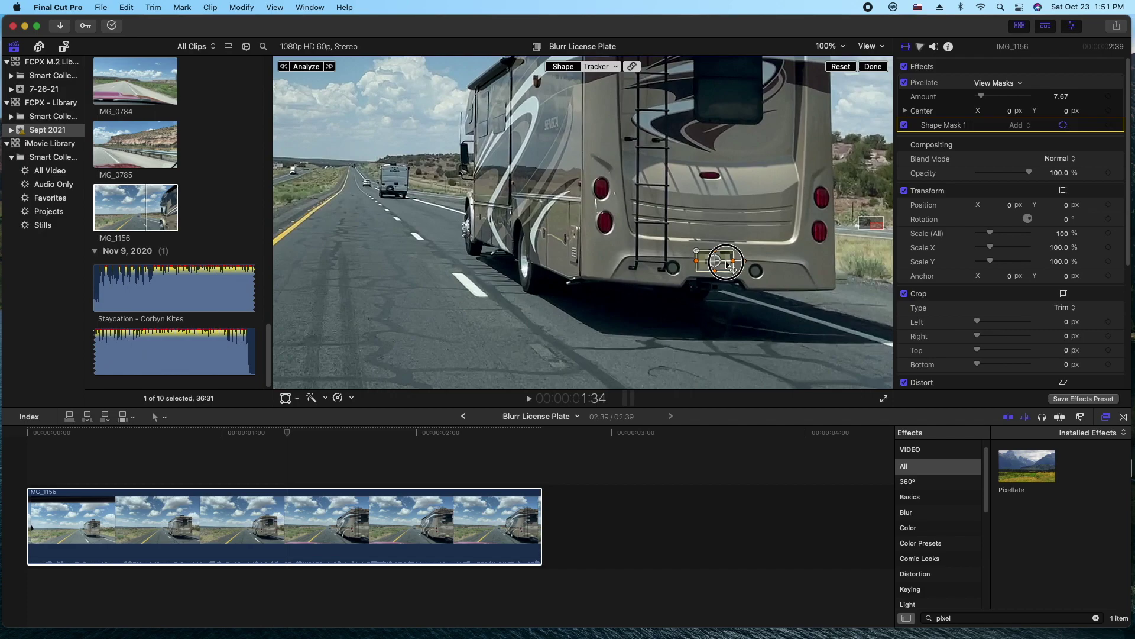
{"action": "left_click_drag", "start_coordinate": [727, 264], "coordinate": [727, 263]}
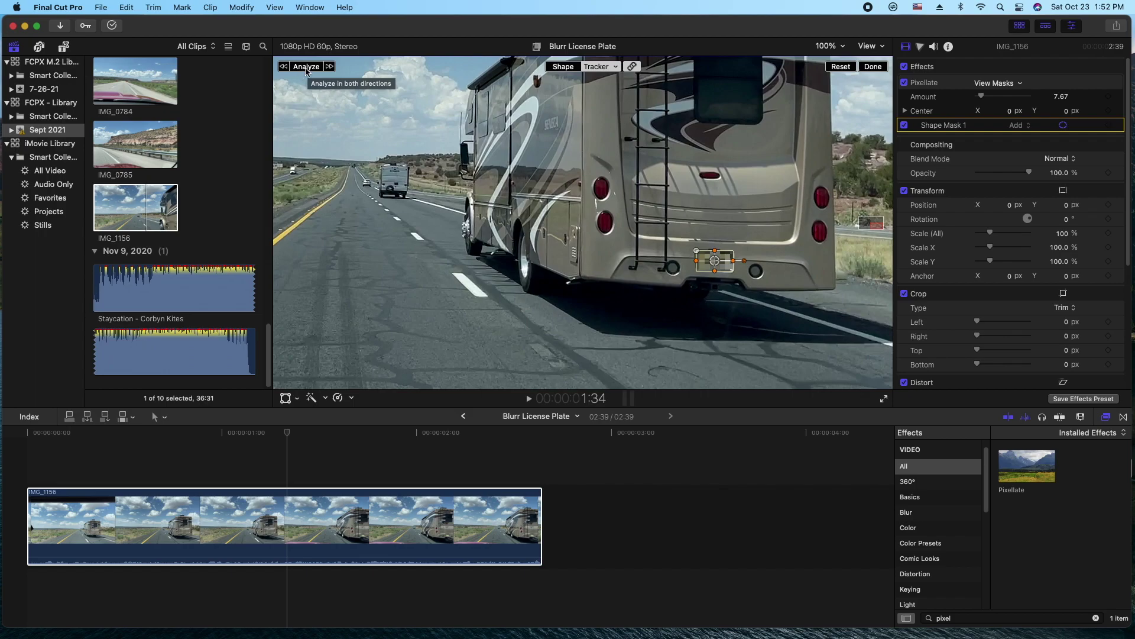
Analyze the mask track in both directions, then return the playhead to the clip's start
{"action": "left_click", "coordinate": [308, 66]}
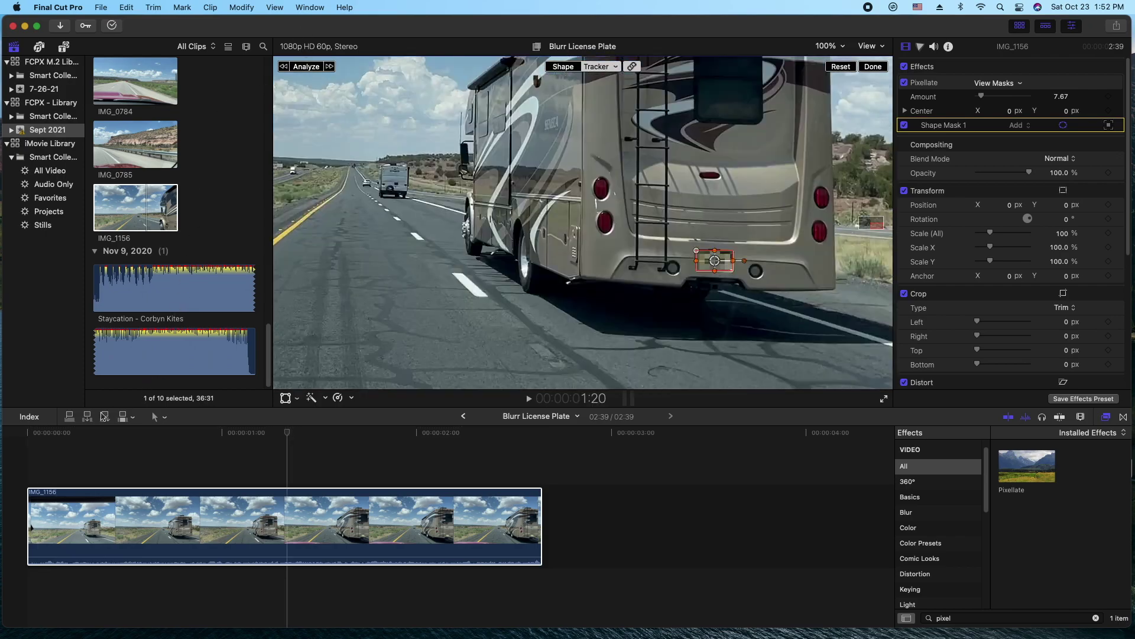
{"action": "left_click", "coordinate": [35, 437]}
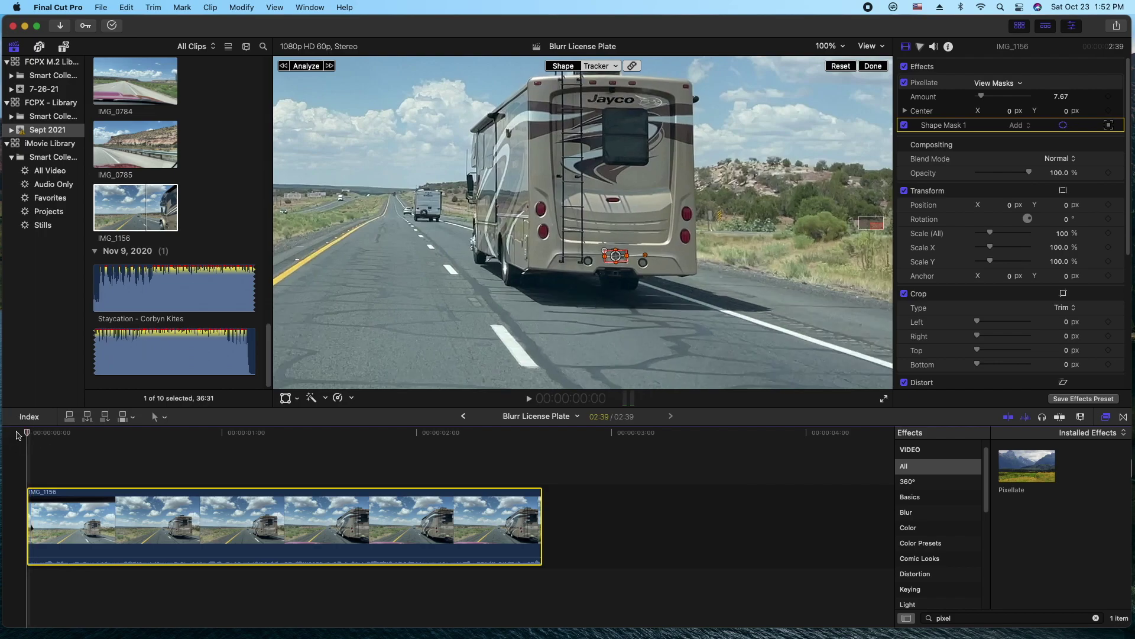
{"action": "key", "text": "space"}
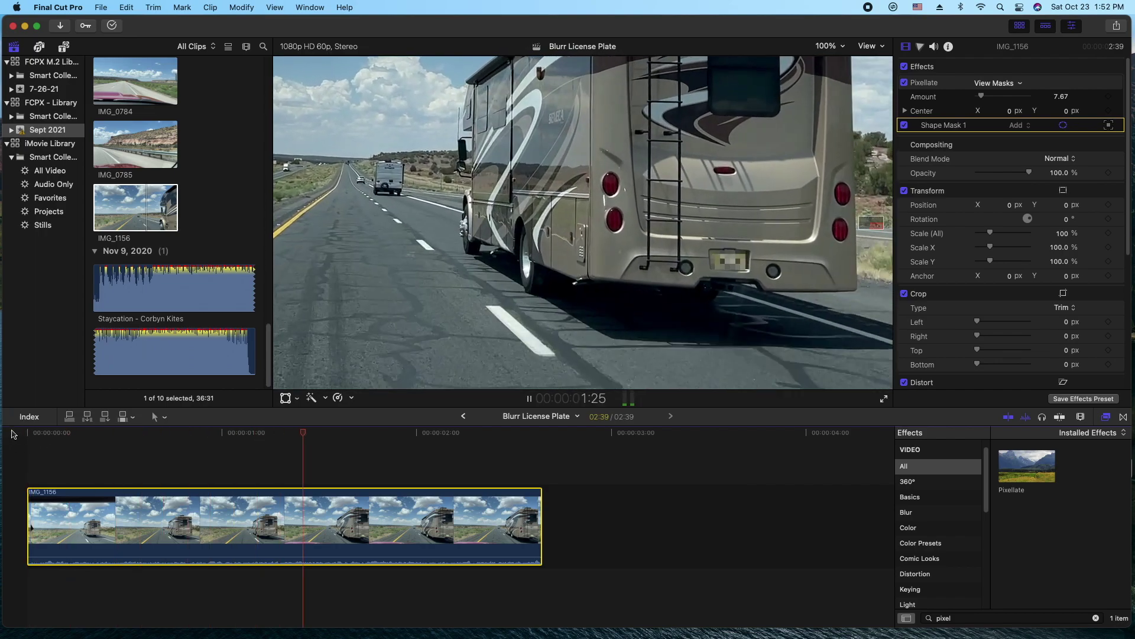
{"action": "key", "text": "space"}
{"action": "left_click", "coordinate": [28, 434]}
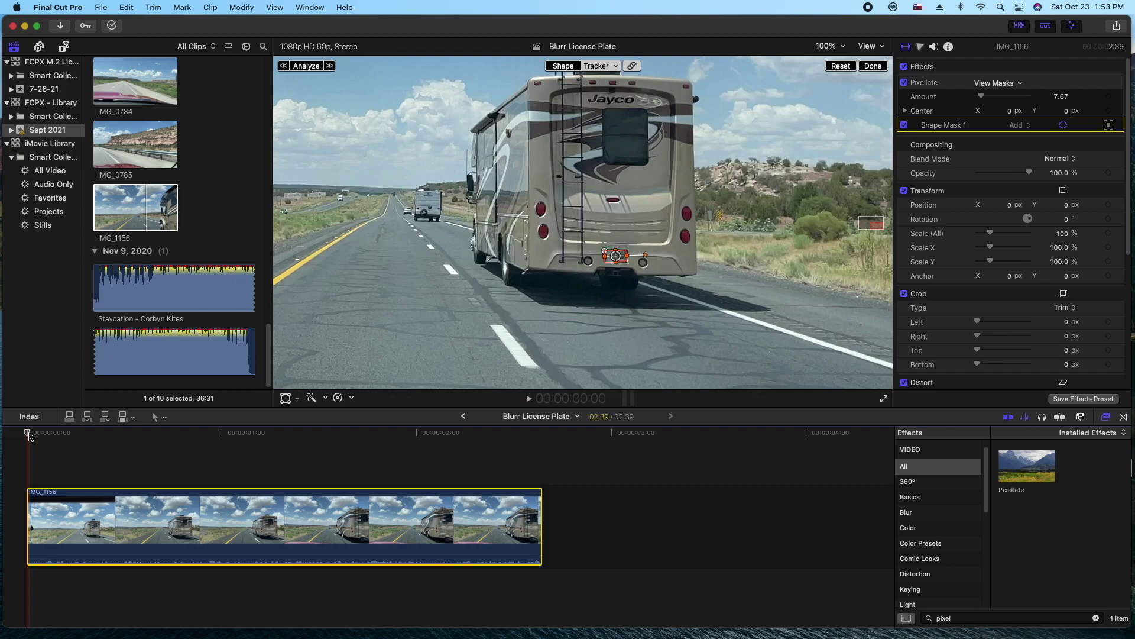
{"action": "left_click_drag", "start_coordinate": [29, 436], "coordinate": [3, 441]}
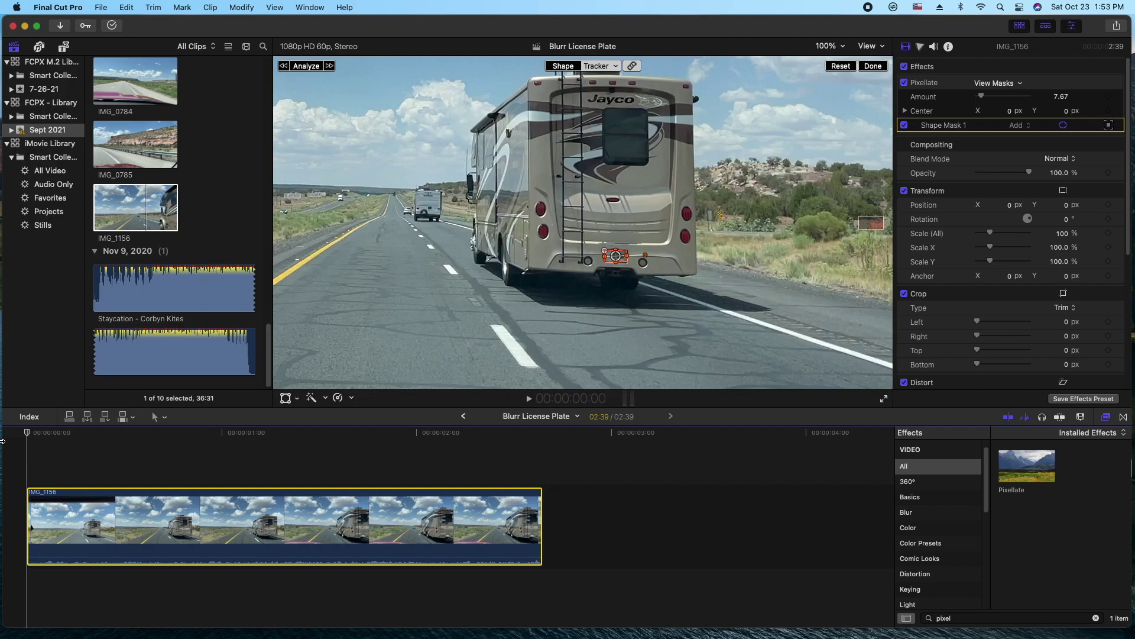